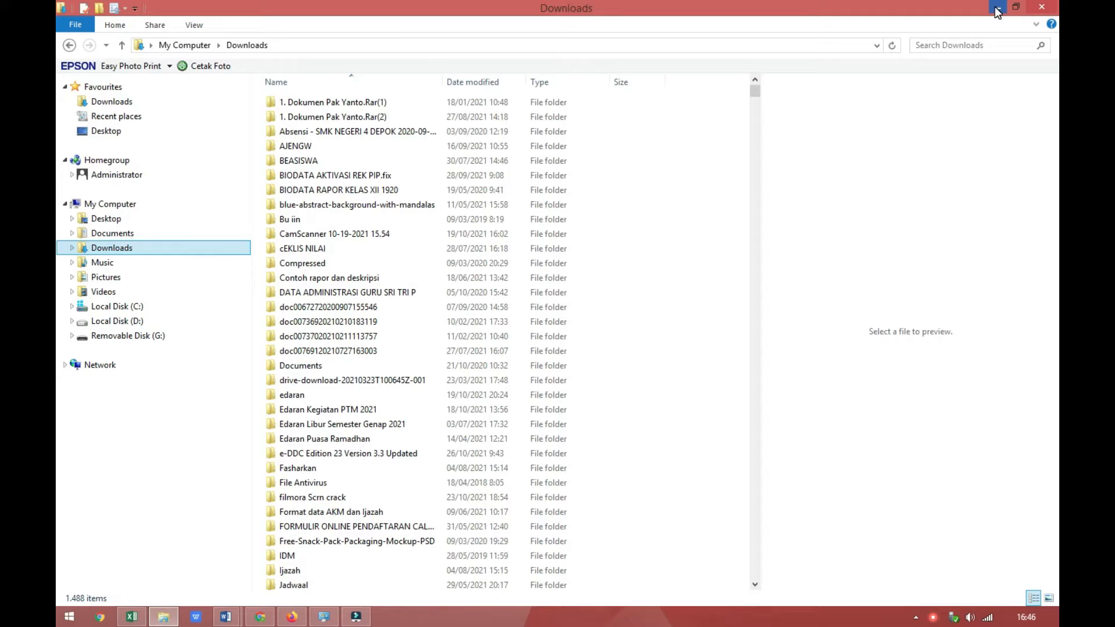
# Step: Minimize the Downloads window and select the Hari label cell in the laporan surat tugas workbook in Excel
pyautogui.click(997, 9)
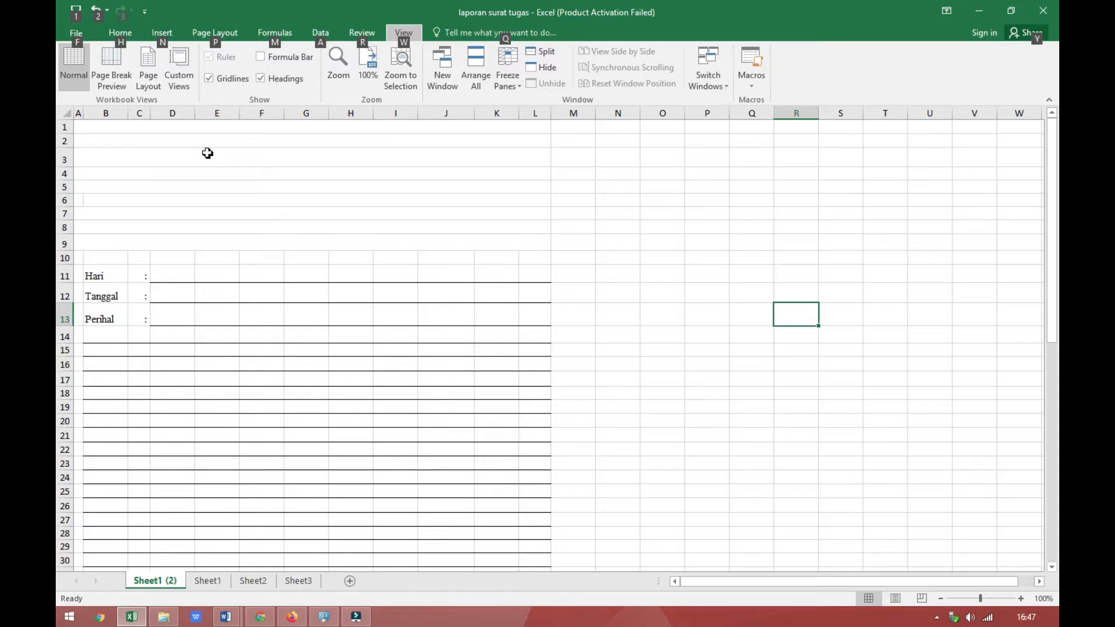
pyautogui.press('alt')
pyautogui.click(104, 278)
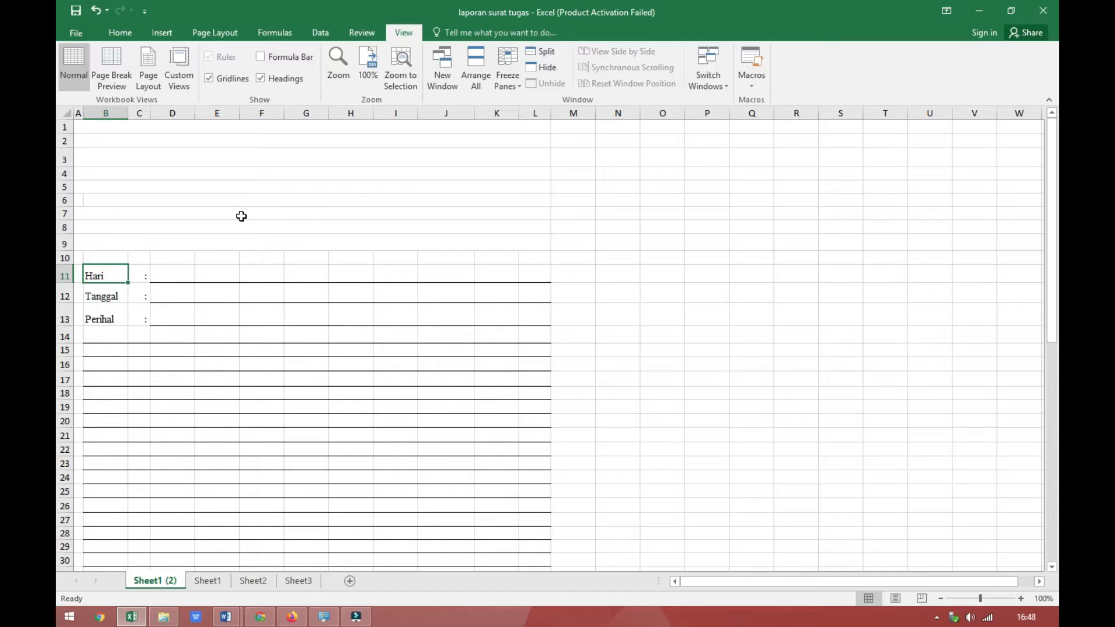
pyautogui.click(123, 34)
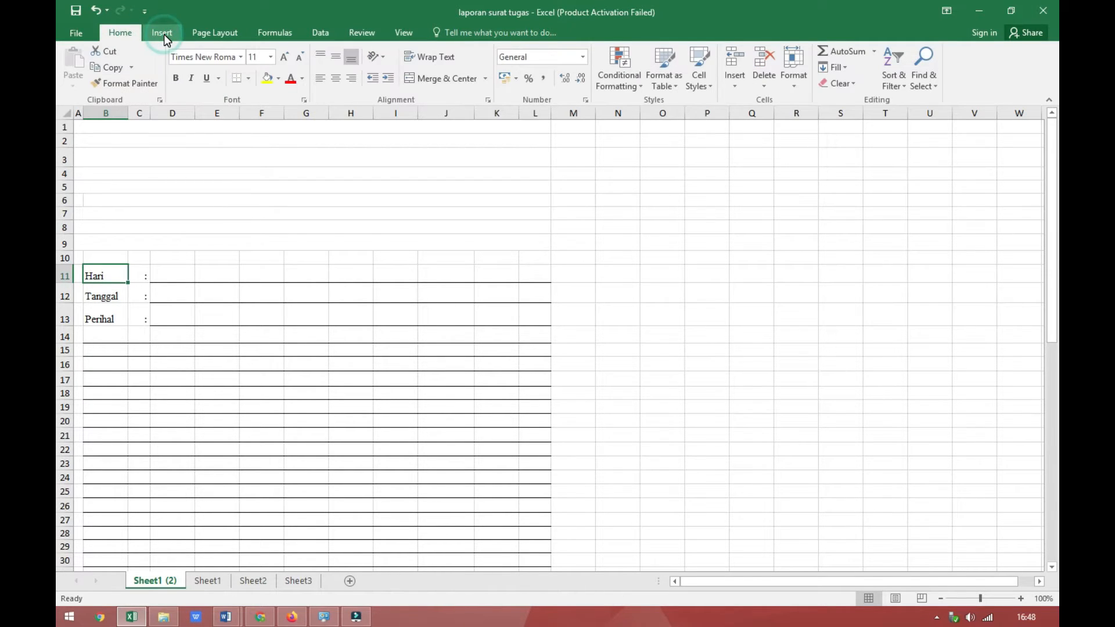
pyautogui.click(164, 34)
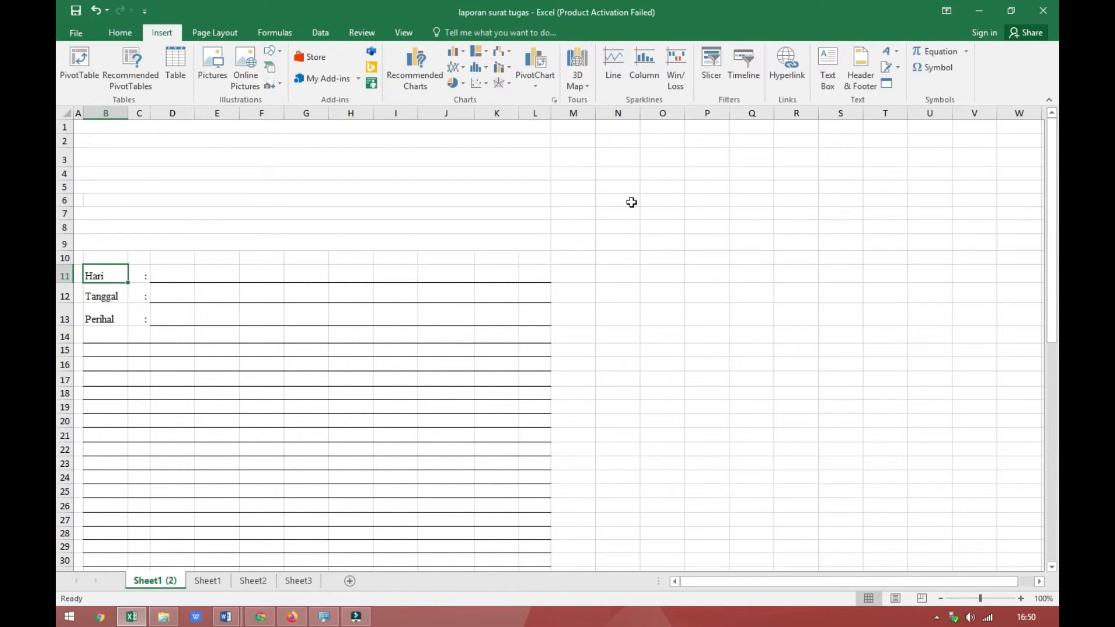
pyautogui.press('alt')
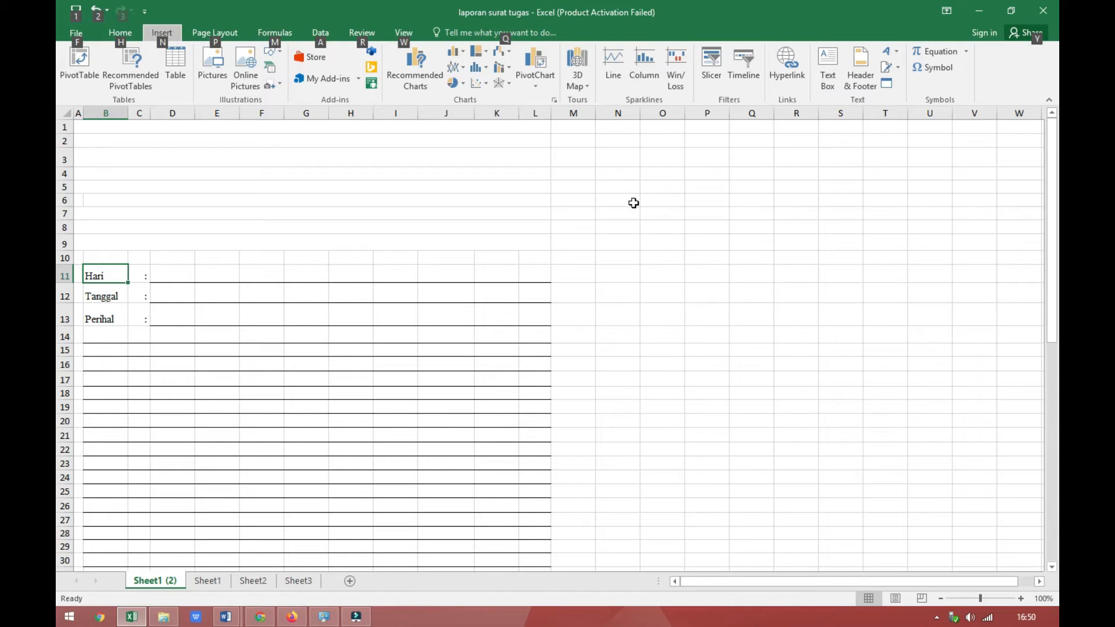
pyautogui.click(660, 228)
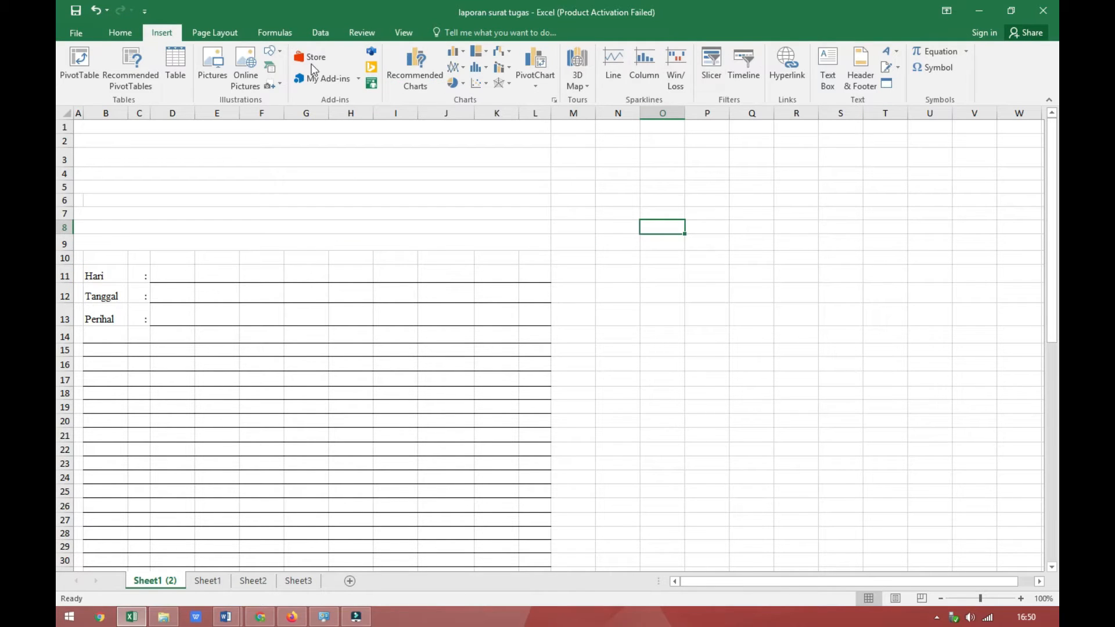
pyautogui.click(122, 33)
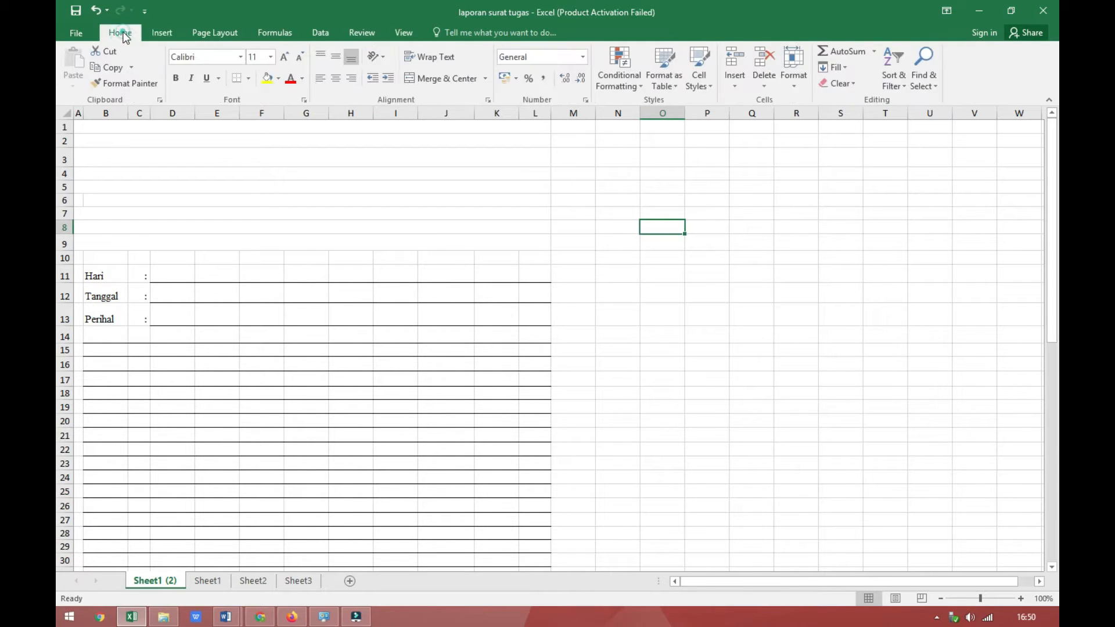
pyautogui.click(908, 85)
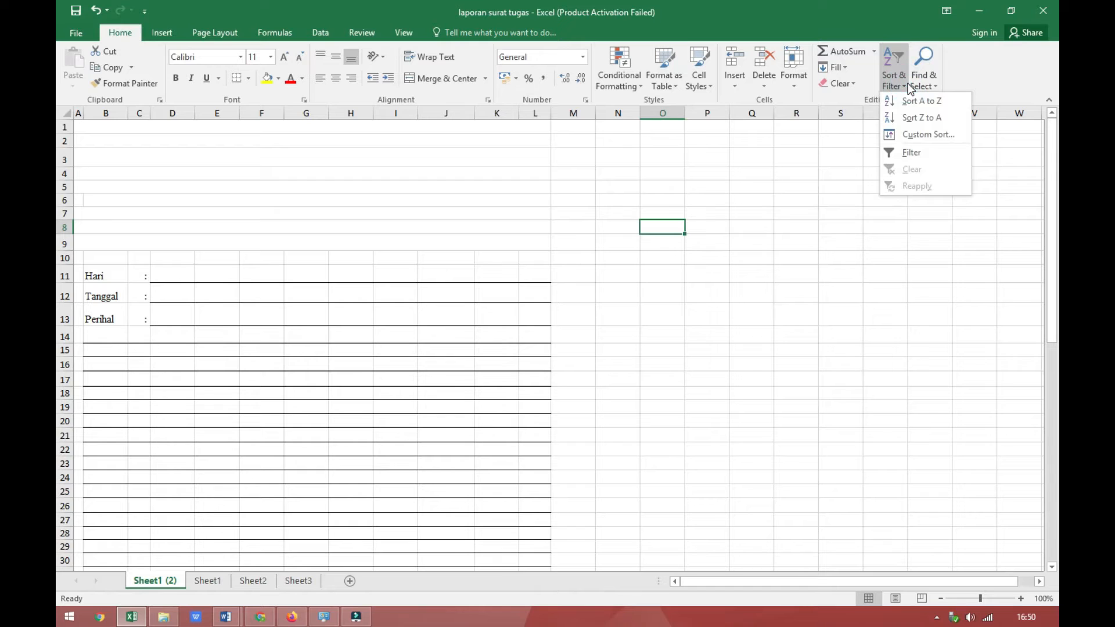
pyautogui.click(873, 51)
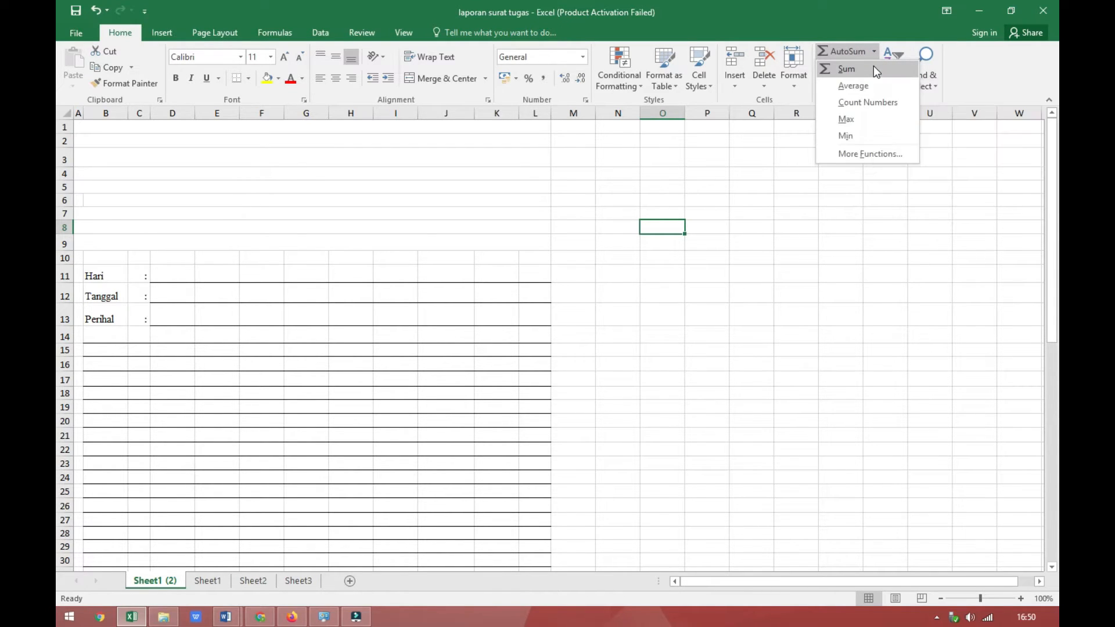
pyautogui.click(874, 67)
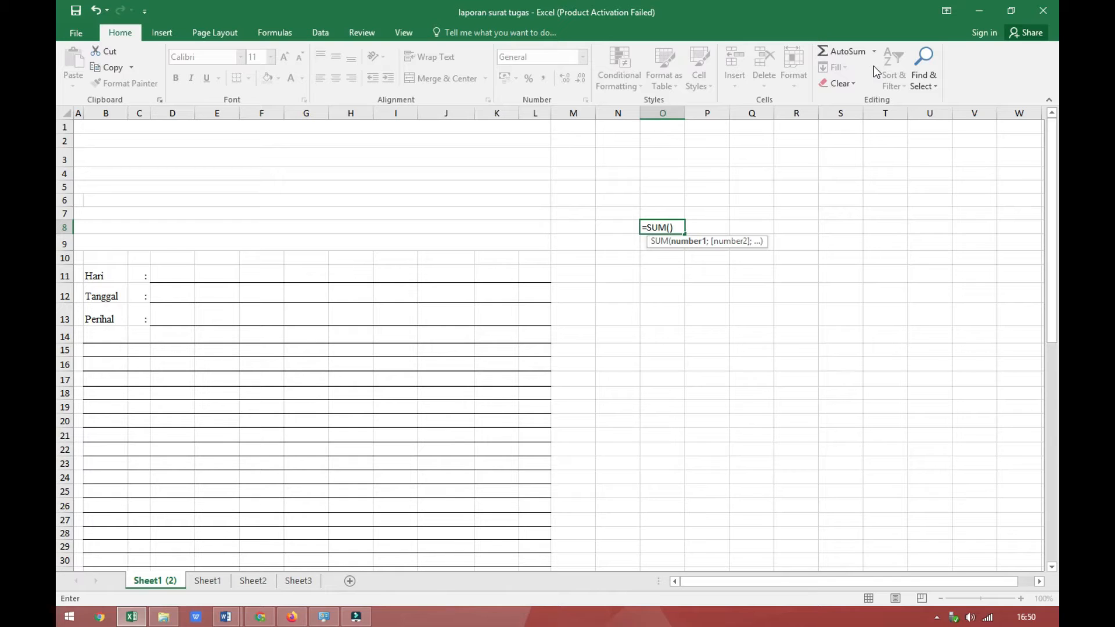
pyautogui.press('Return')
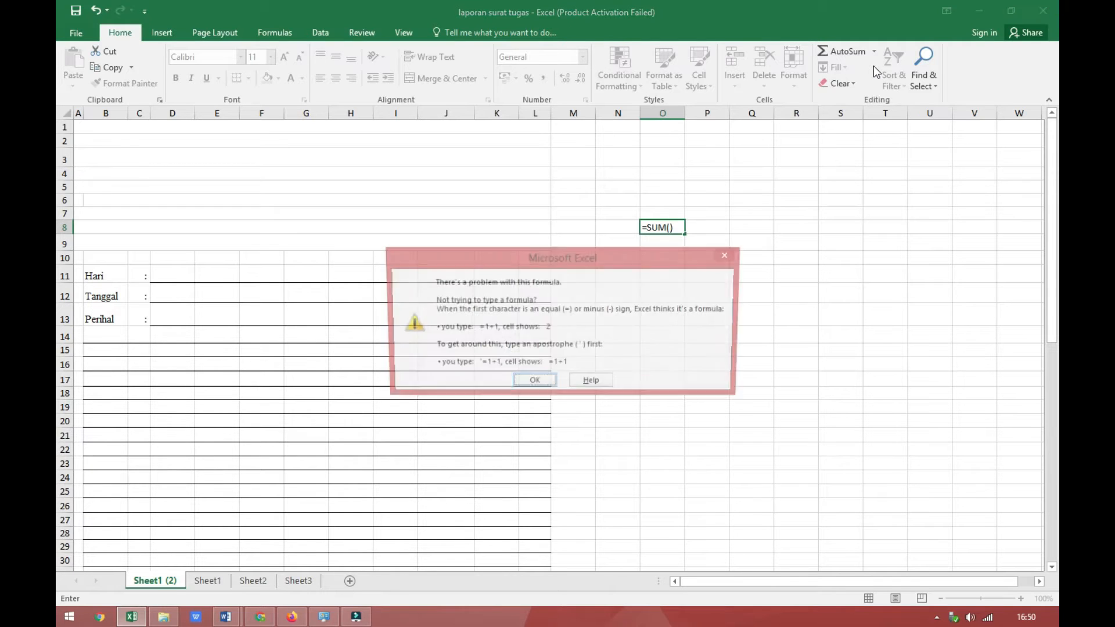
pyautogui.press('Return')
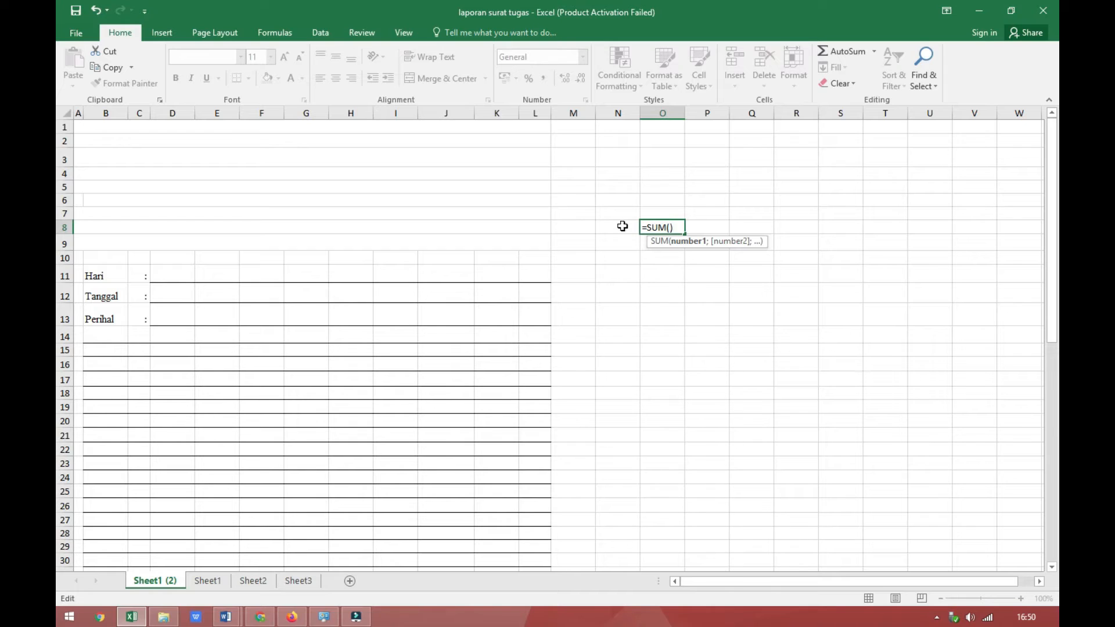
pyautogui.moveTo(672, 229); pyautogui.dragTo(632, 221)
pyautogui.press('BackSpace')
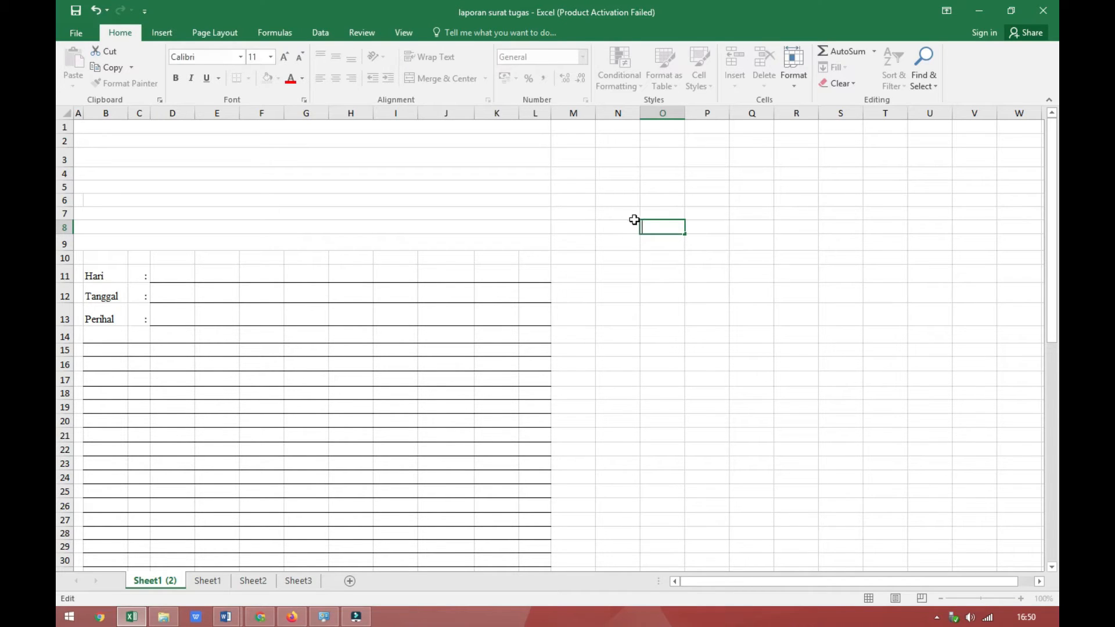
# Step: Enter the numbers 6, 7 and 8 in cells P8, Q8 and R8
pyautogui.click(691, 226)
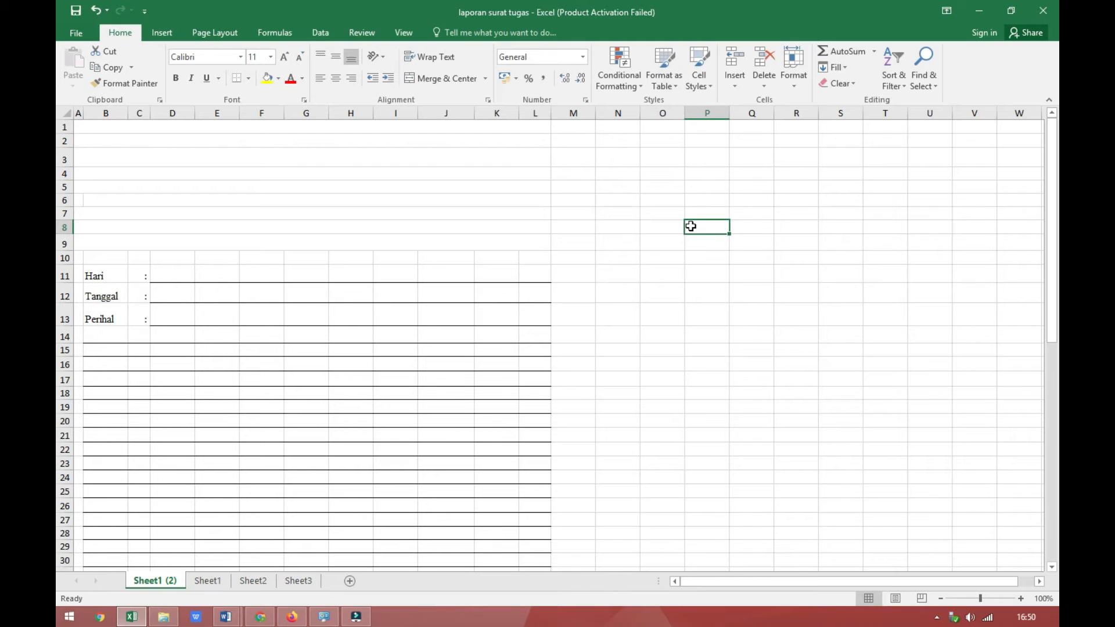
pyautogui.write('6')
pyautogui.press('Tab')
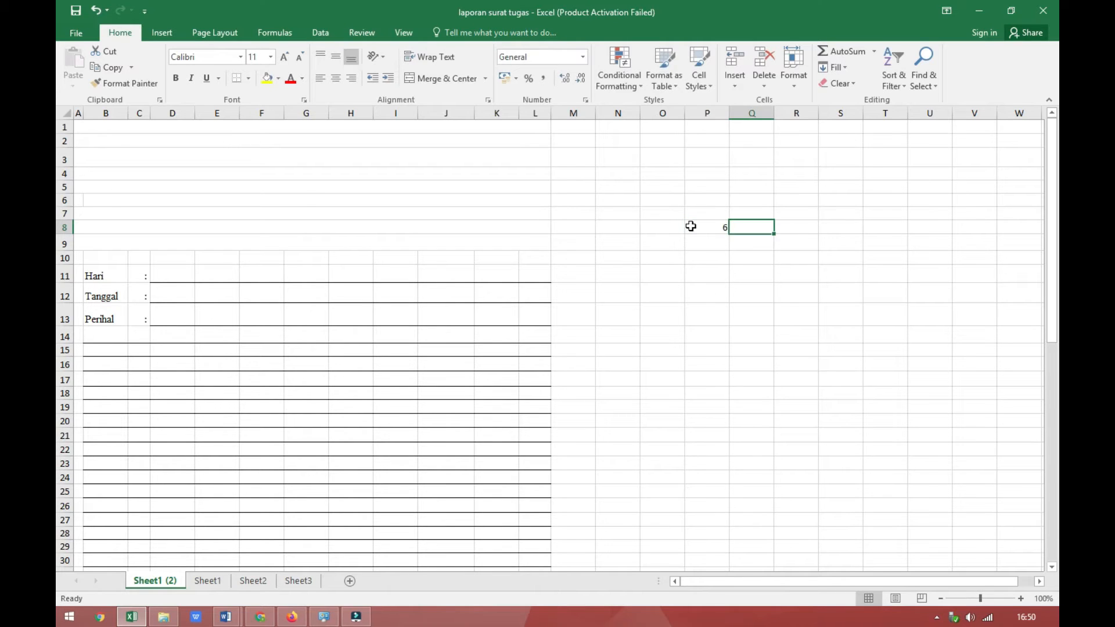
pyautogui.write('7')
pyautogui.press('Tab')
pyautogui.write('8')
pyautogui.press('Tab')
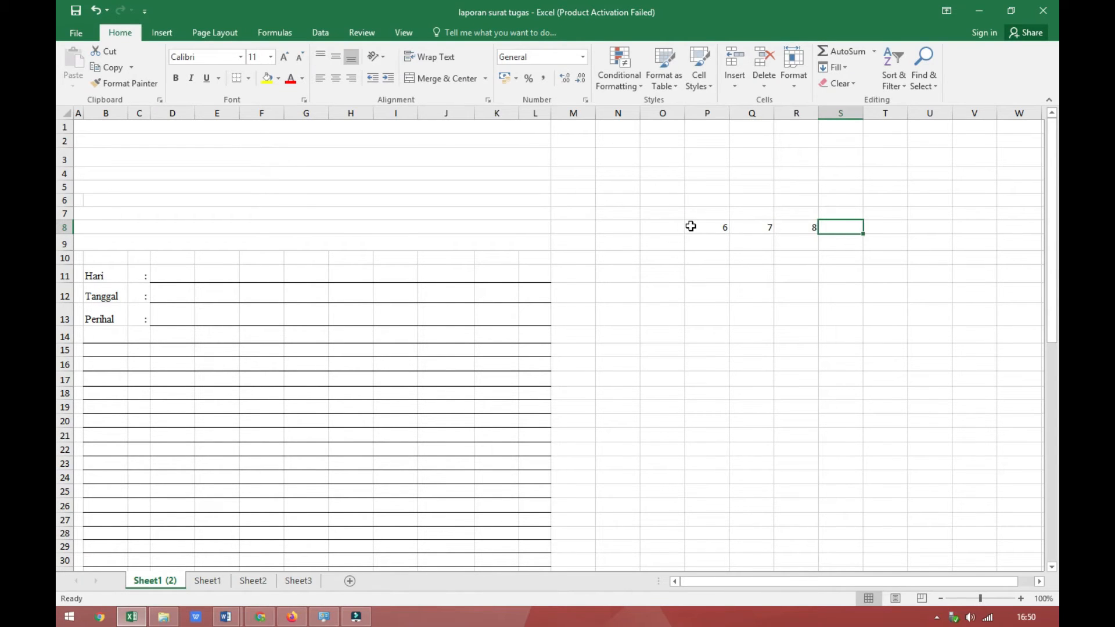
# Step: Total P8:R8 in cell S8 with the AutoSum Sum function
pyautogui.click(873, 55)
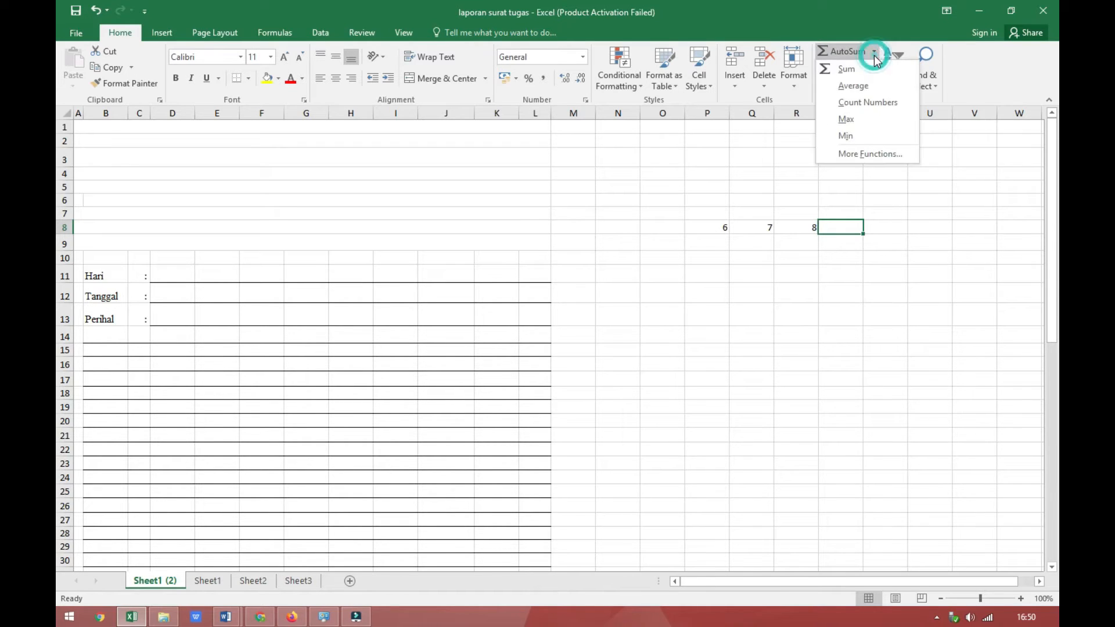
pyautogui.click(873, 64)
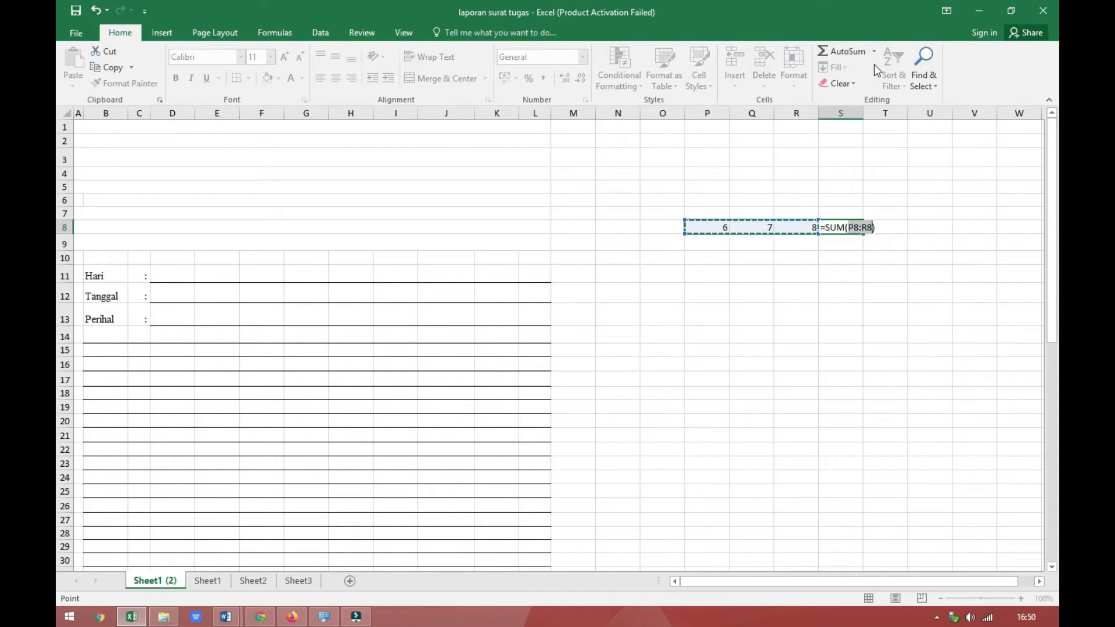
pyautogui.hotkey('ctrl', 'Return')
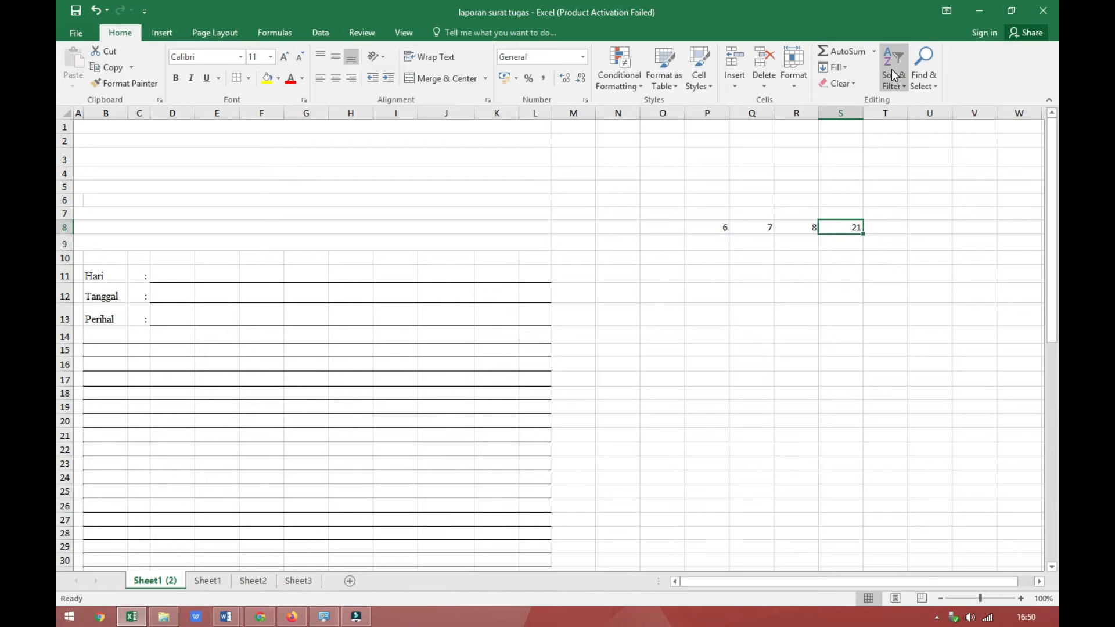
pyautogui.press('Delete')
# Step: Copy the sum formula from cell S8 and paste it into cell S10
pyautogui.rightClick(851, 229)
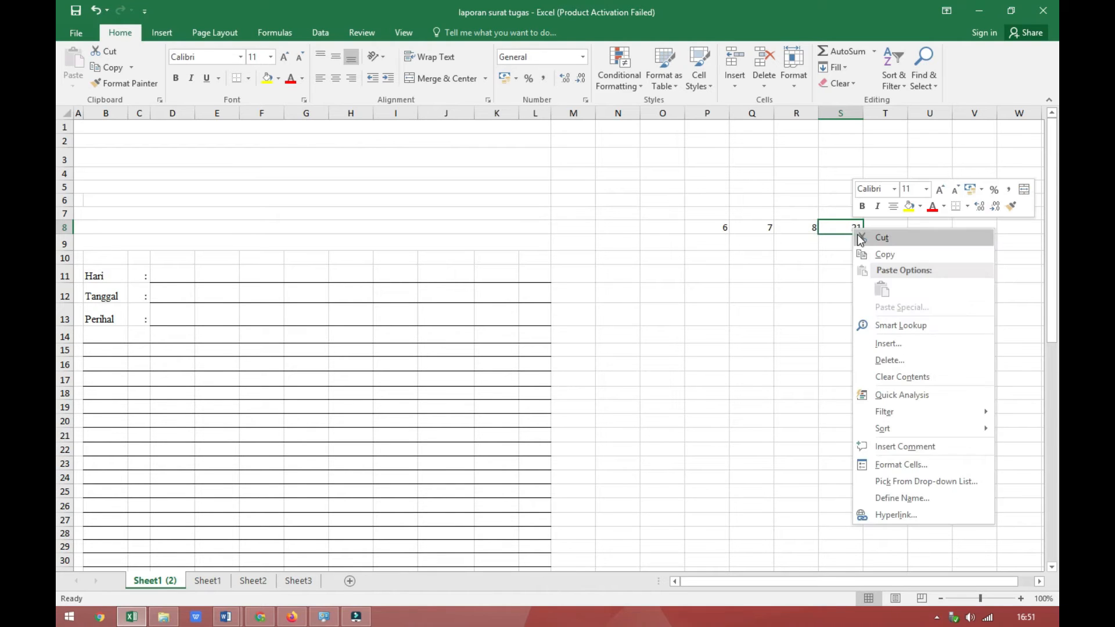
pyautogui.click(868, 254)
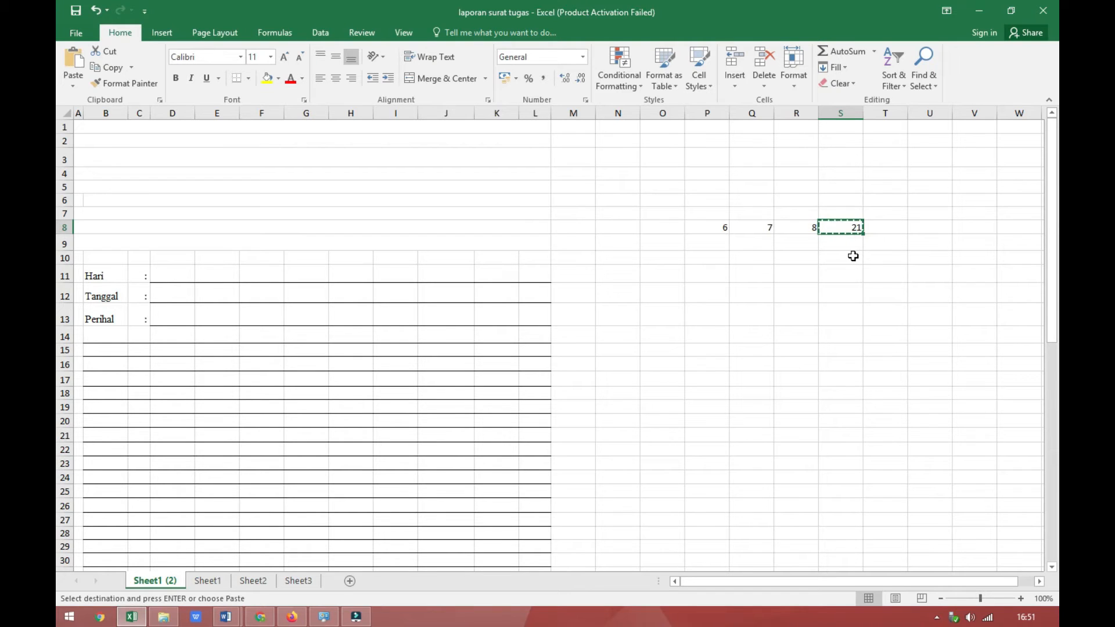
pyautogui.click(853, 256)
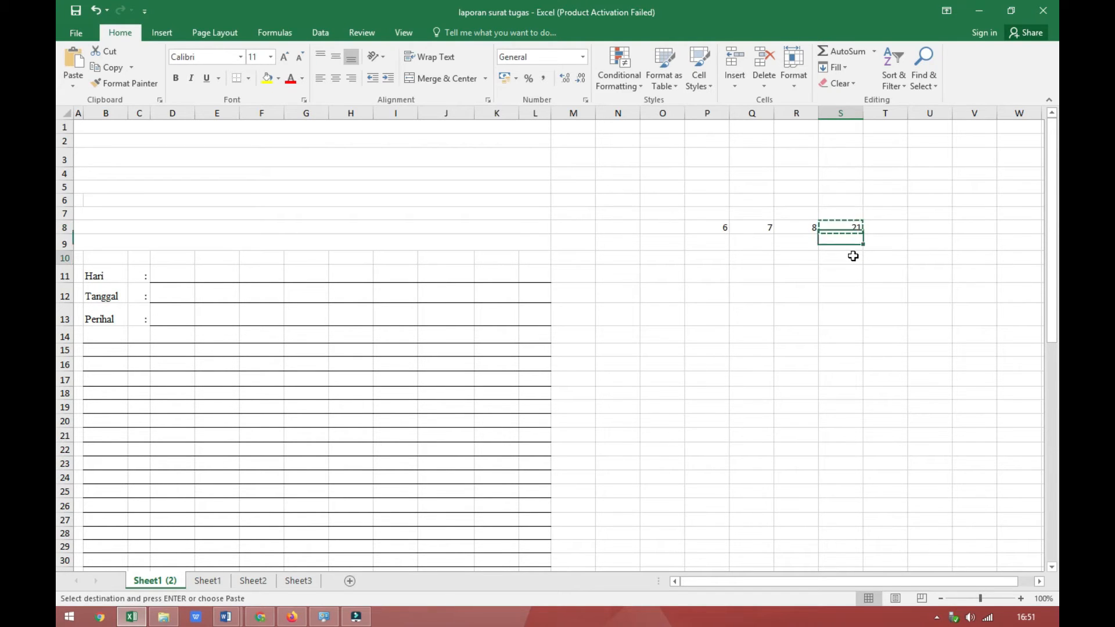
pyautogui.hotkey('ctrl', 'v')
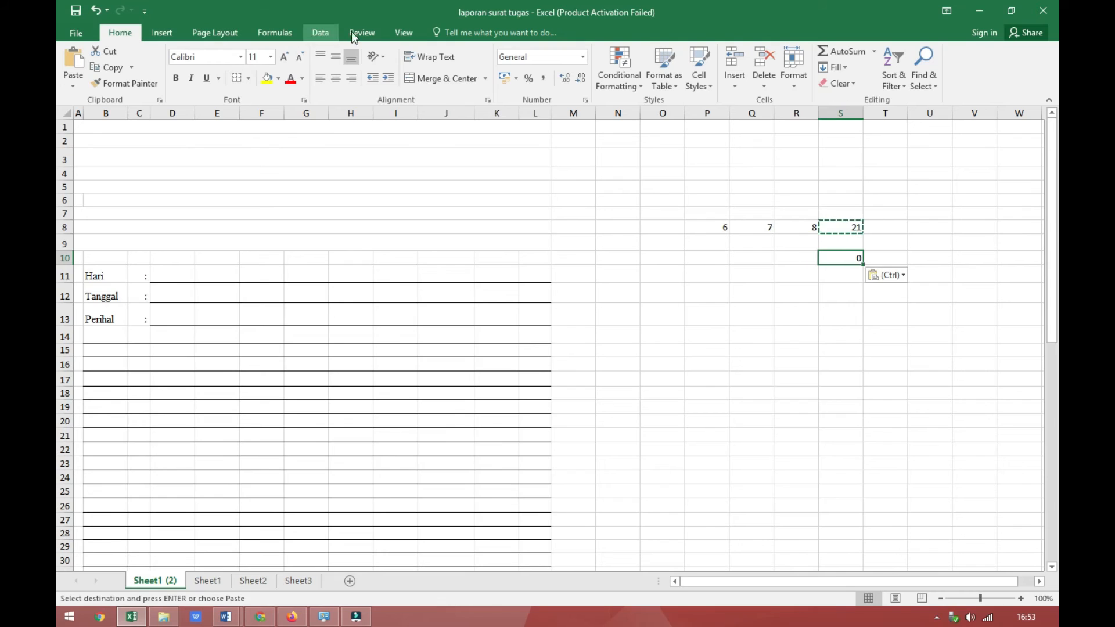
# Step: Show the formula bar and select cell S8 to display its formula
pyautogui.click(404, 35)
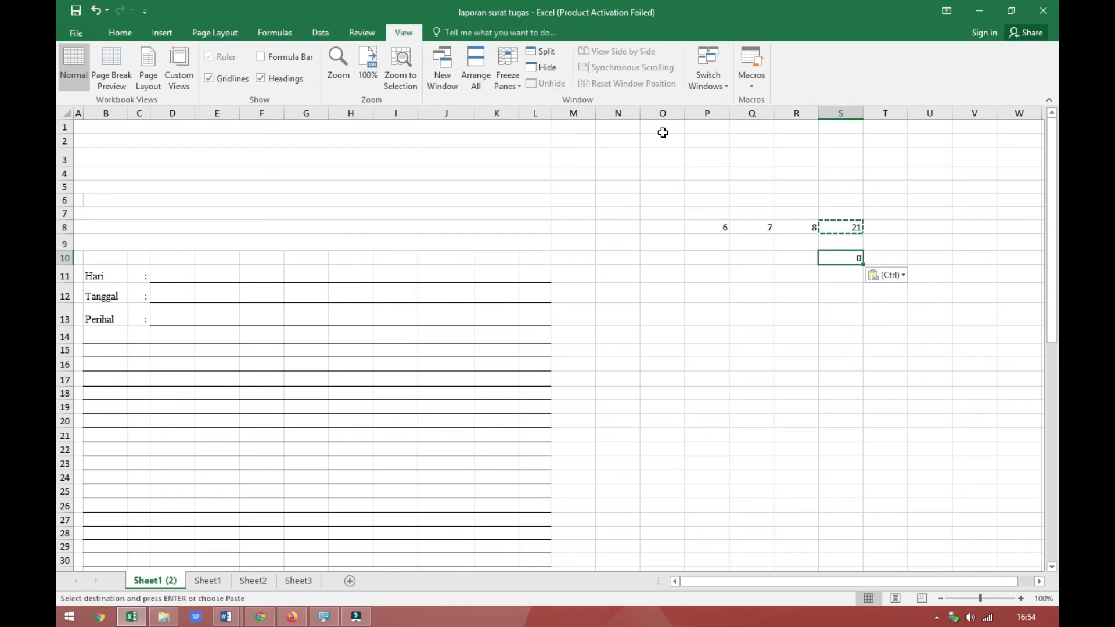
pyautogui.click(262, 56)
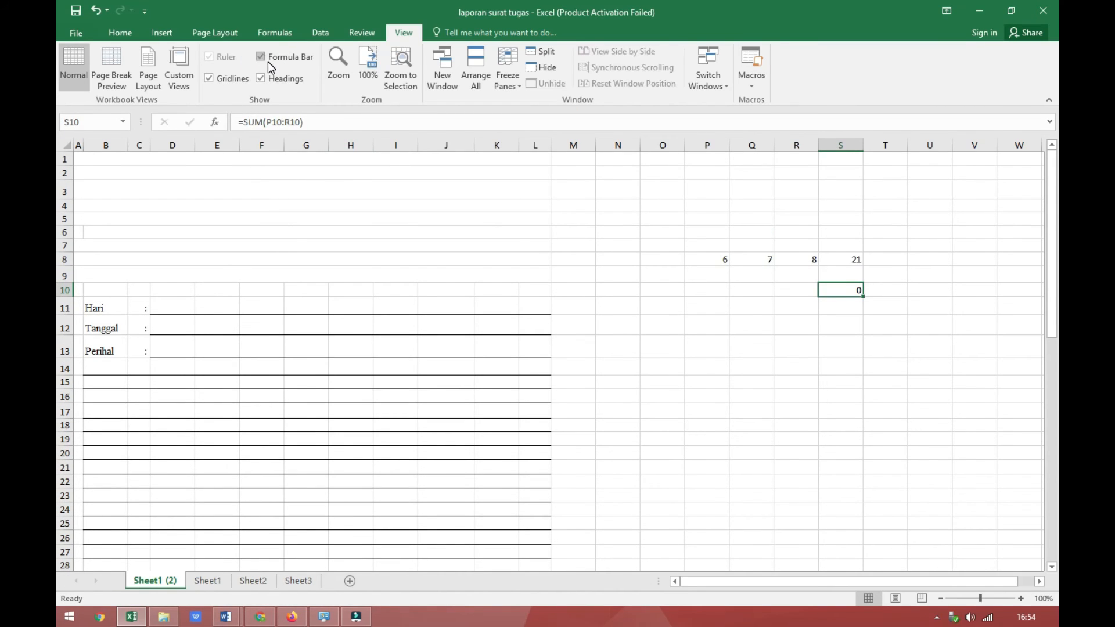
pyautogui.click(842, 260)
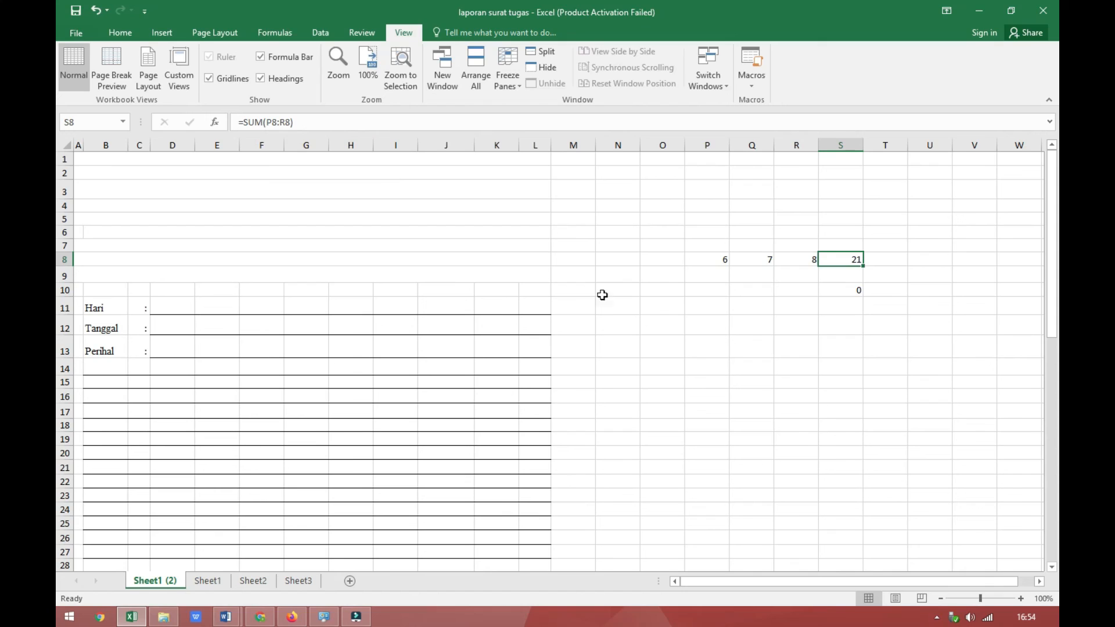
pyautogui.press('alt')
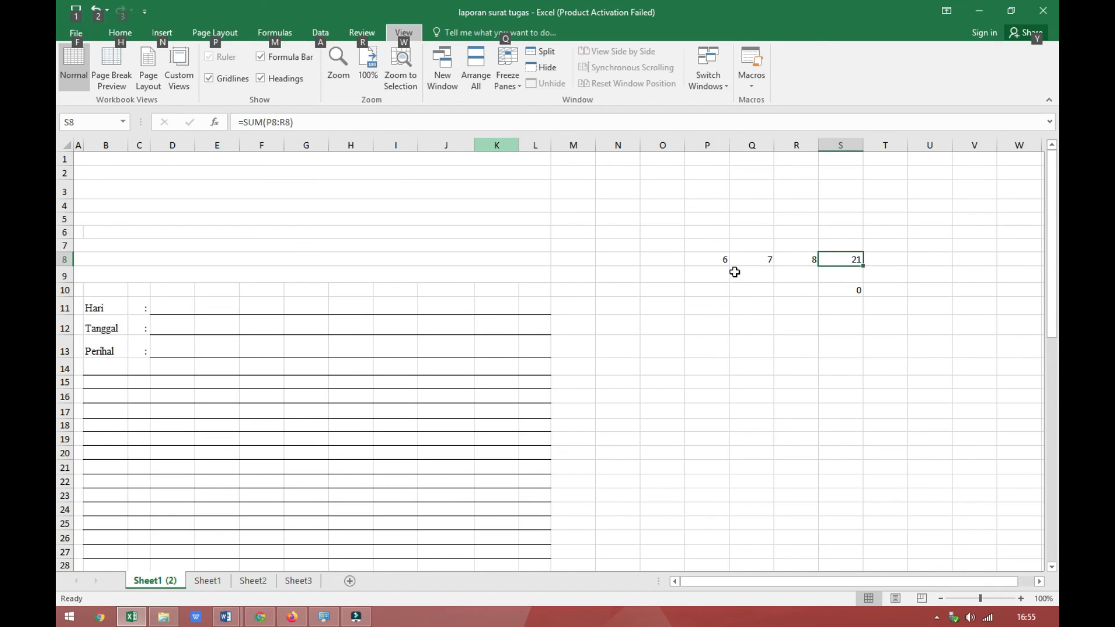